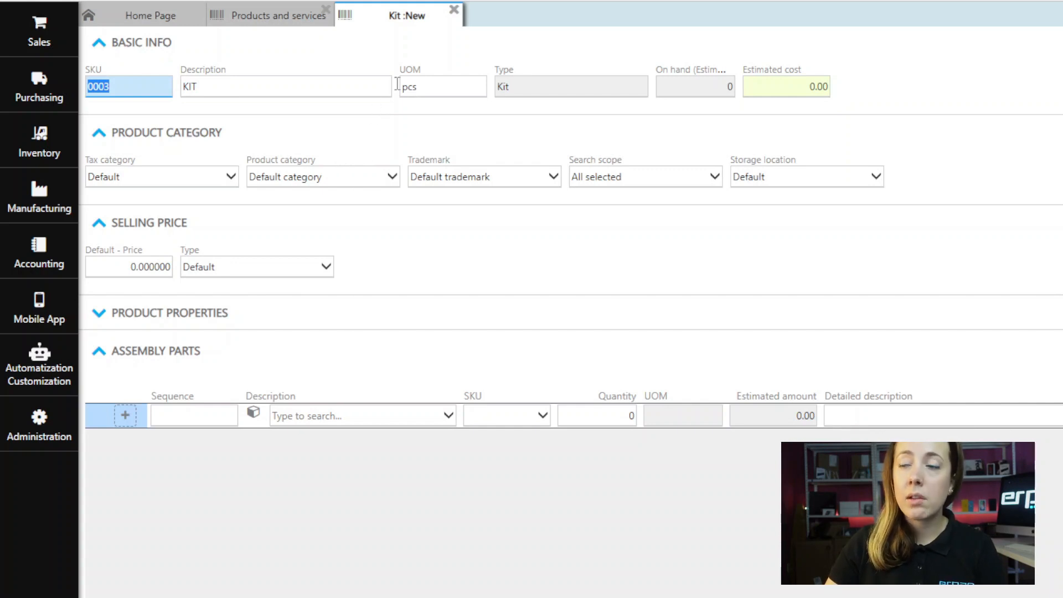
Set the new kit's SKU to K1.
key(ctrl+s)
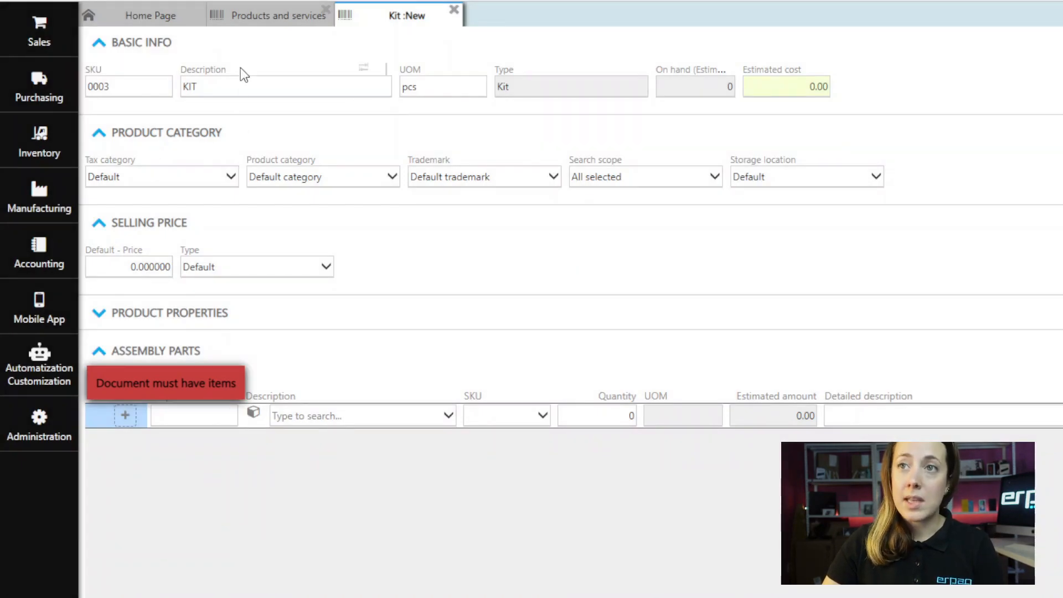
click(152, 85)
double_click(152, 86)
text(K1)
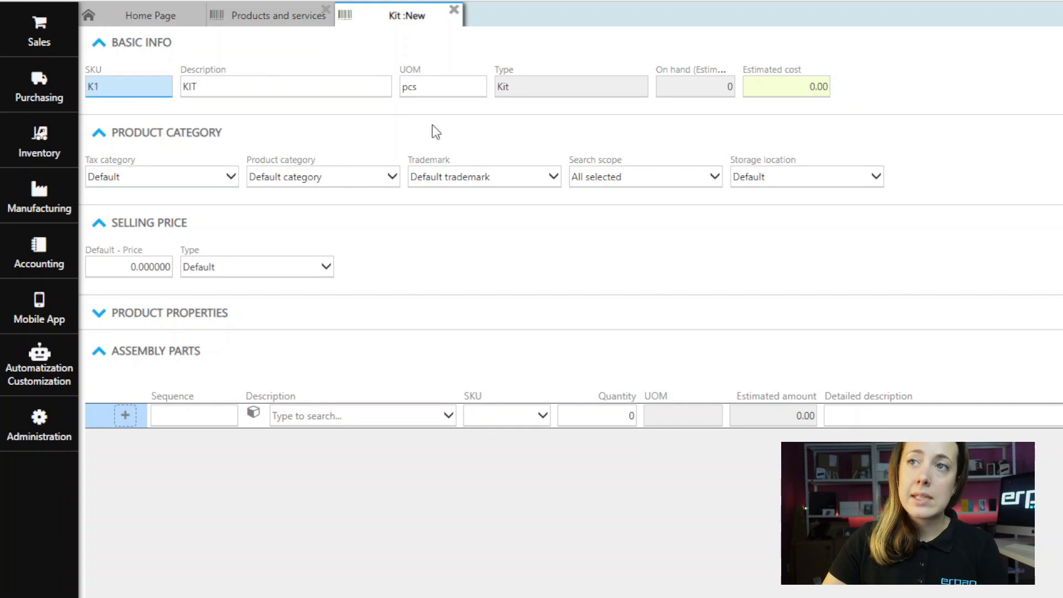
Review the kit's unit of measure and the options for tax category, product category, trademark, search scope and storage location.
click(422, 85)
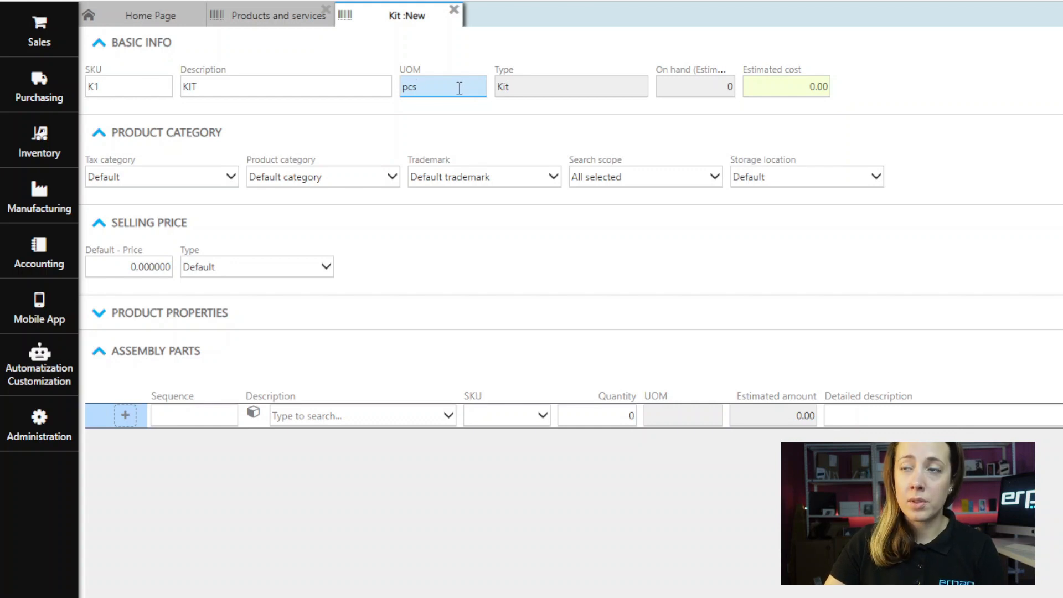
click(185, 182)
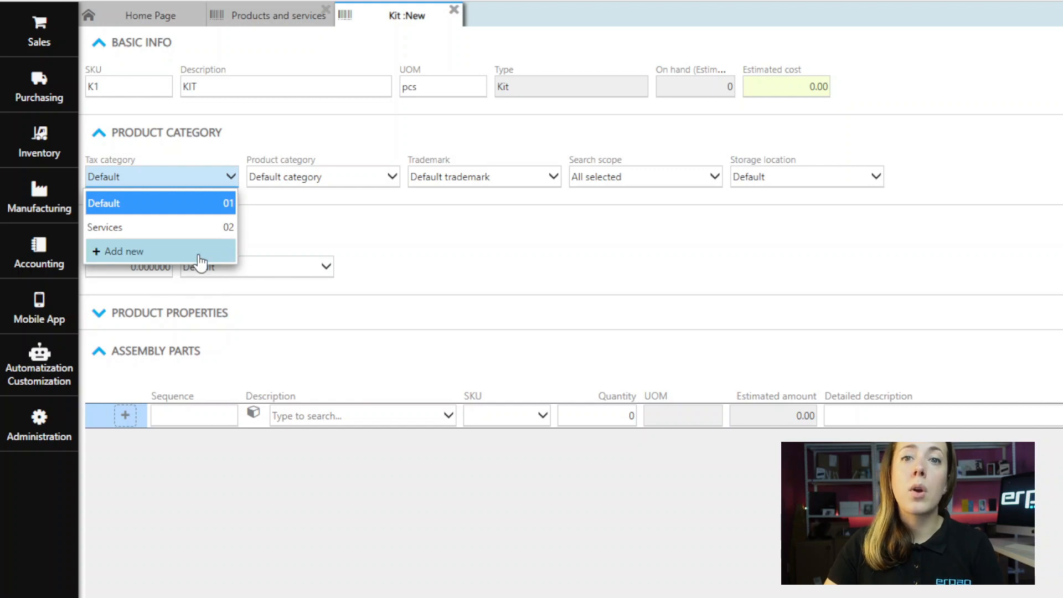
click(300, 179)
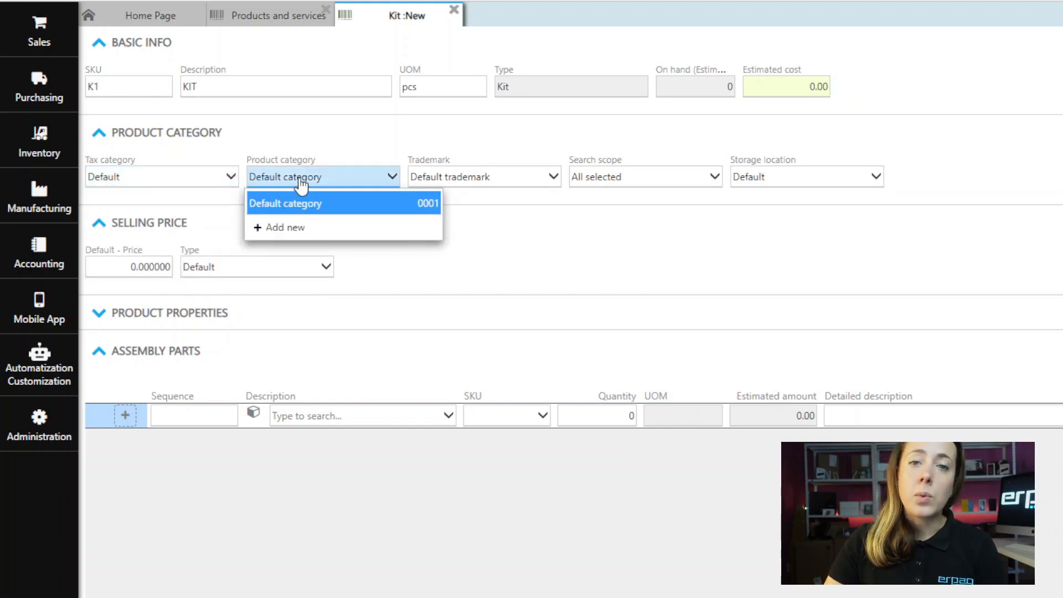
click(300, 186)
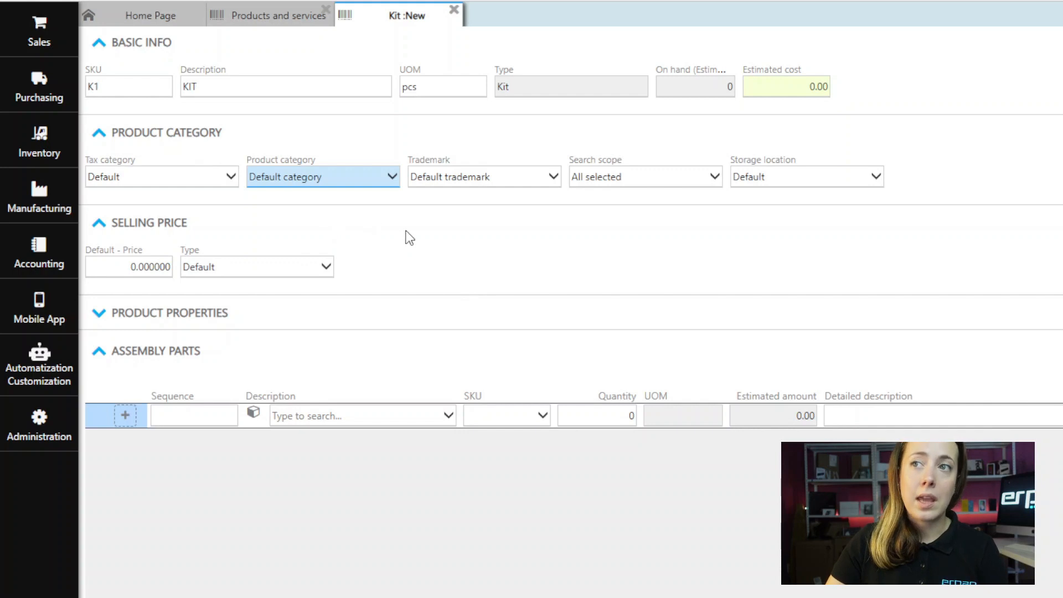
click(508, 183)
click(508, 181)
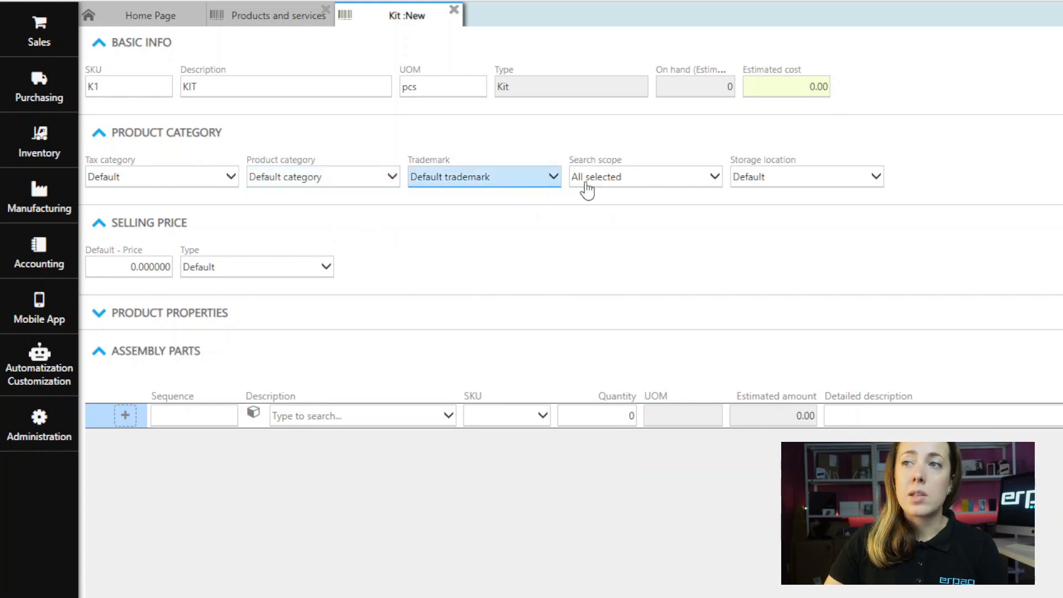
click(638, 181)
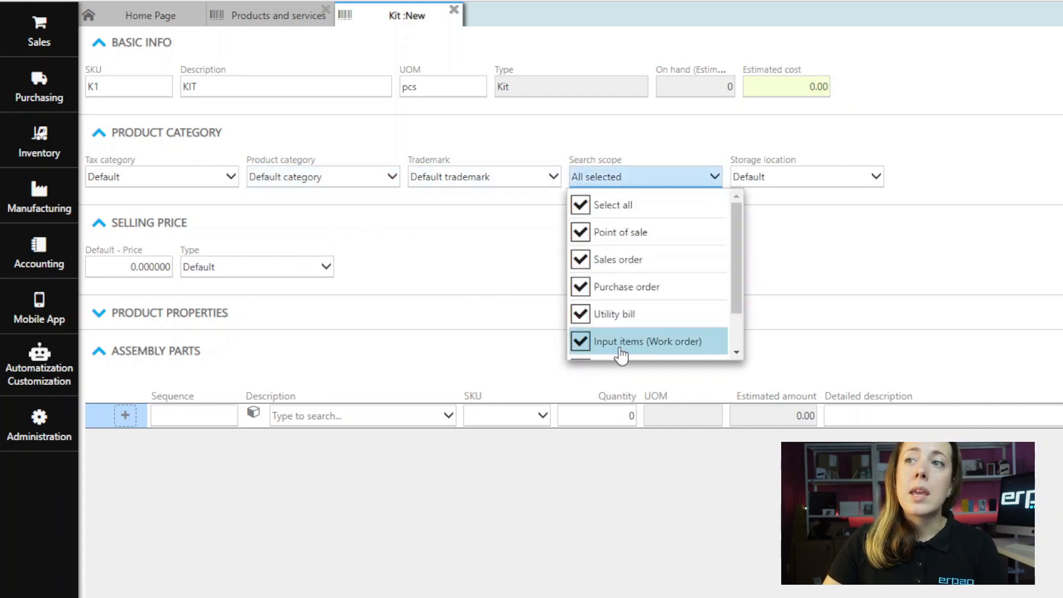
scroll(600, 284, down, 5)
scroll(601, 294, up, 5)
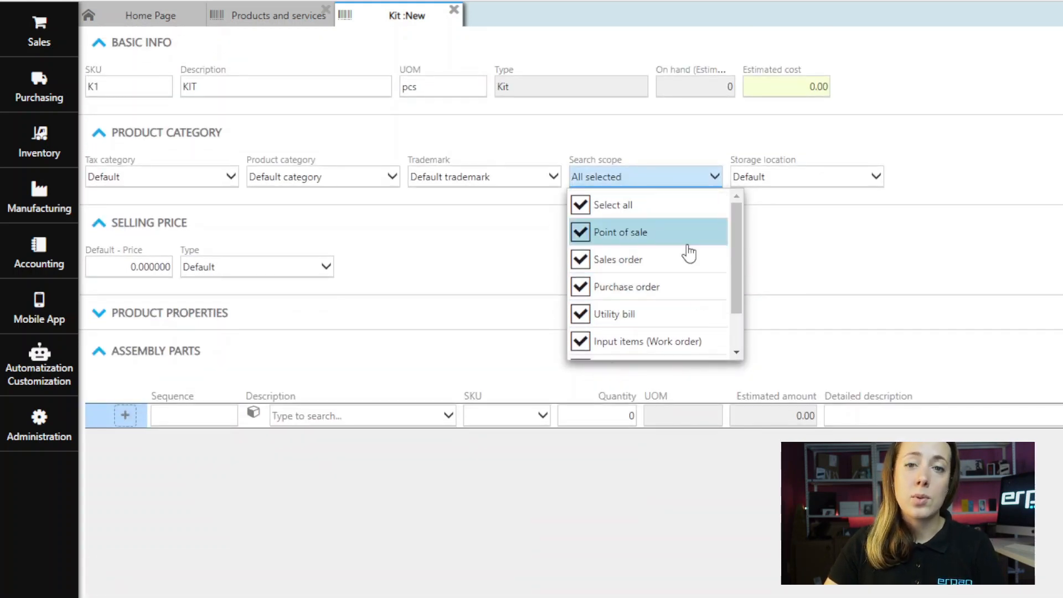
click(798, 183)
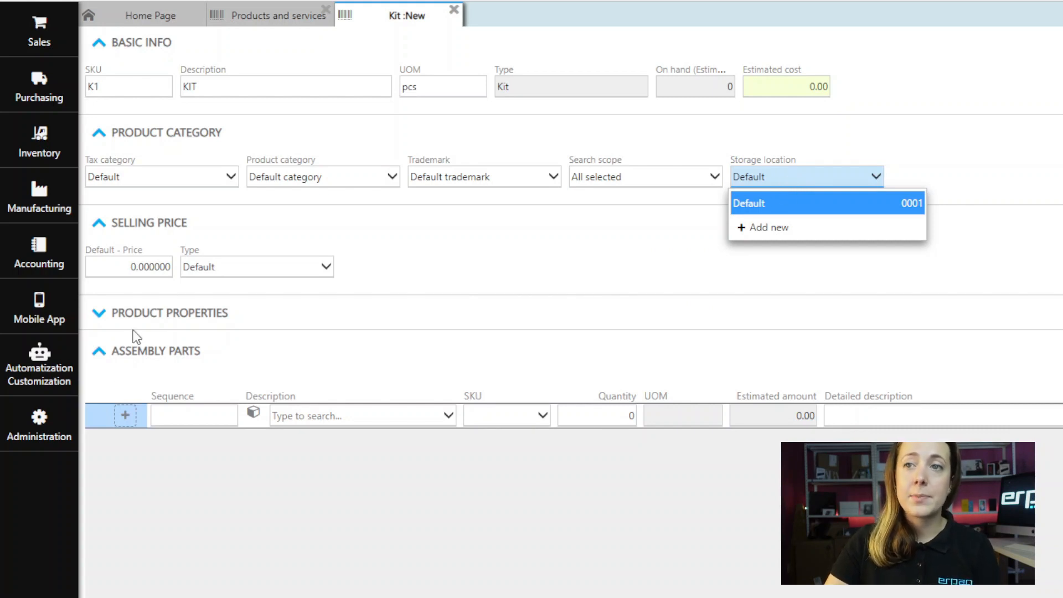
Examine the kit's default selling price field and the available selling price types.
click(141, 264)
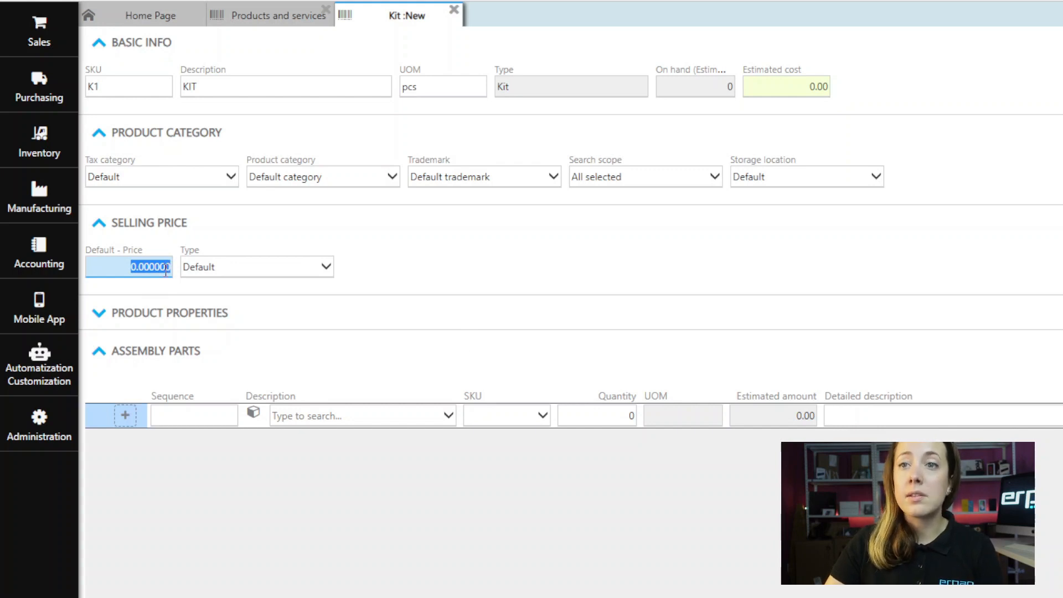
click(214, 278)
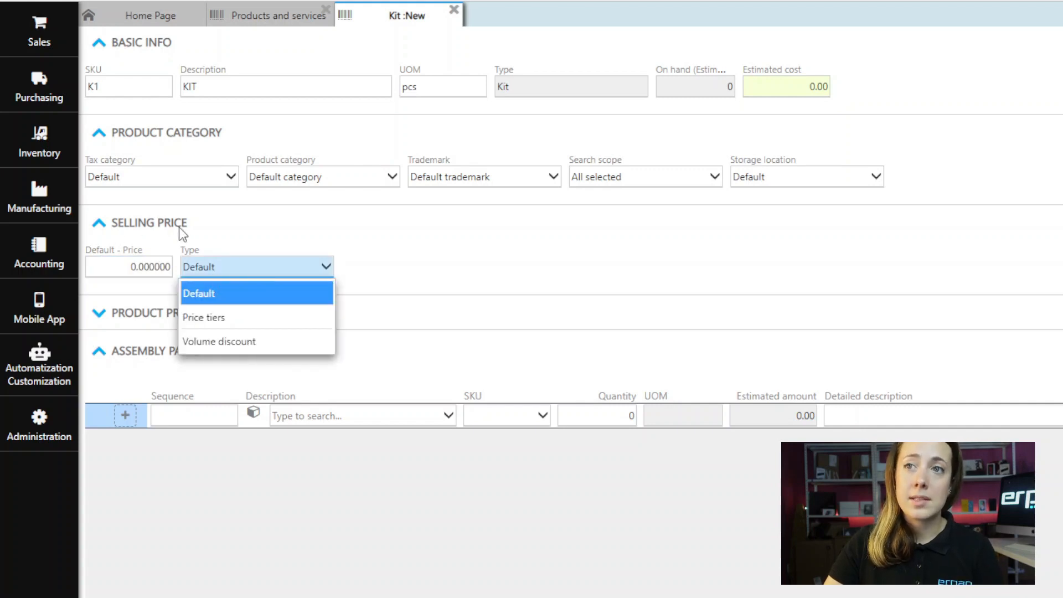
click(243, 269)
click(244, 269)
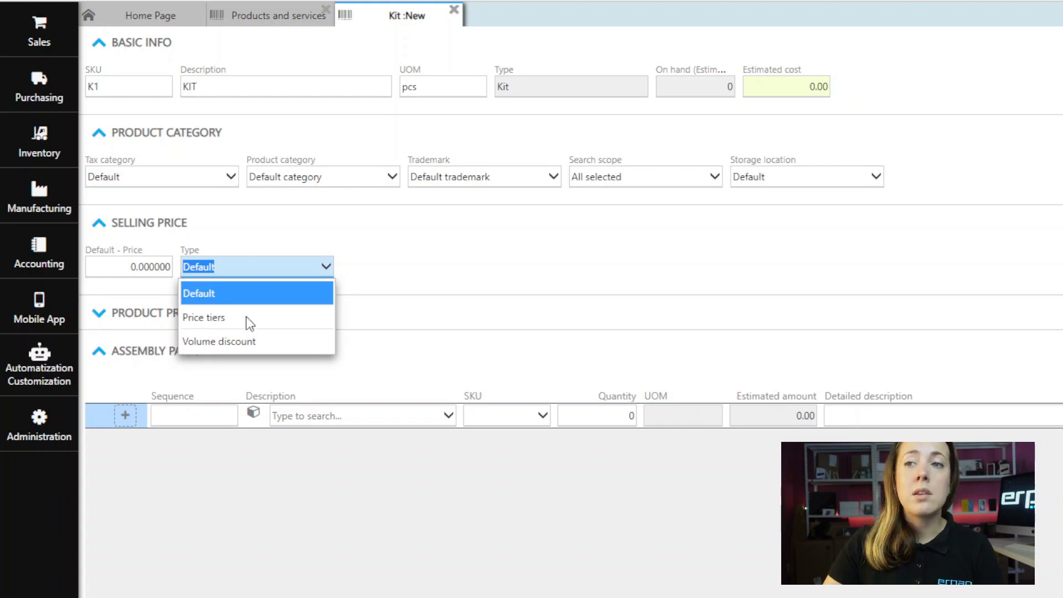
click(98, 313)
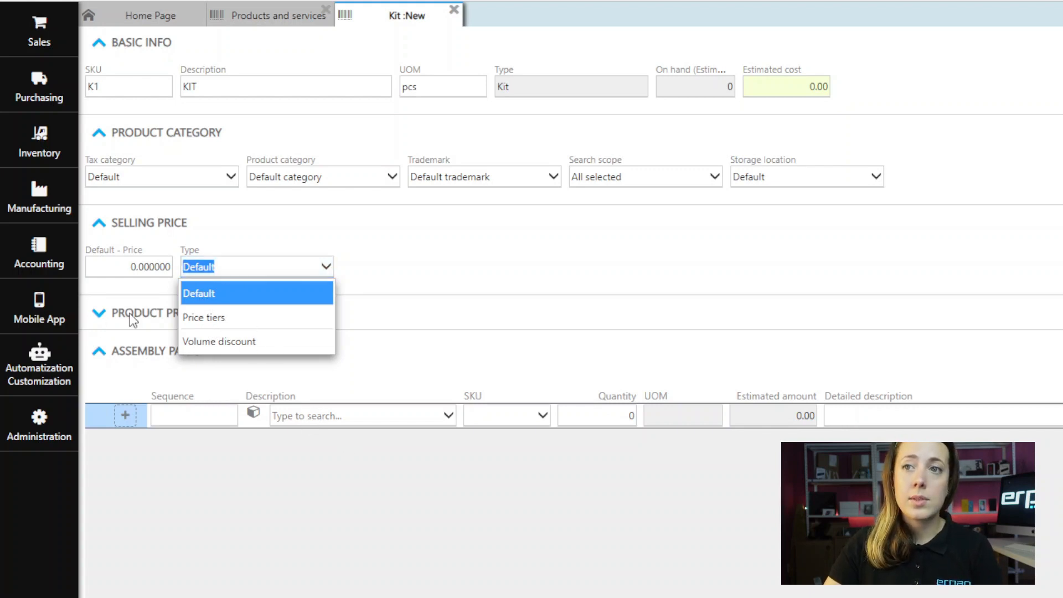
click(169, 313)
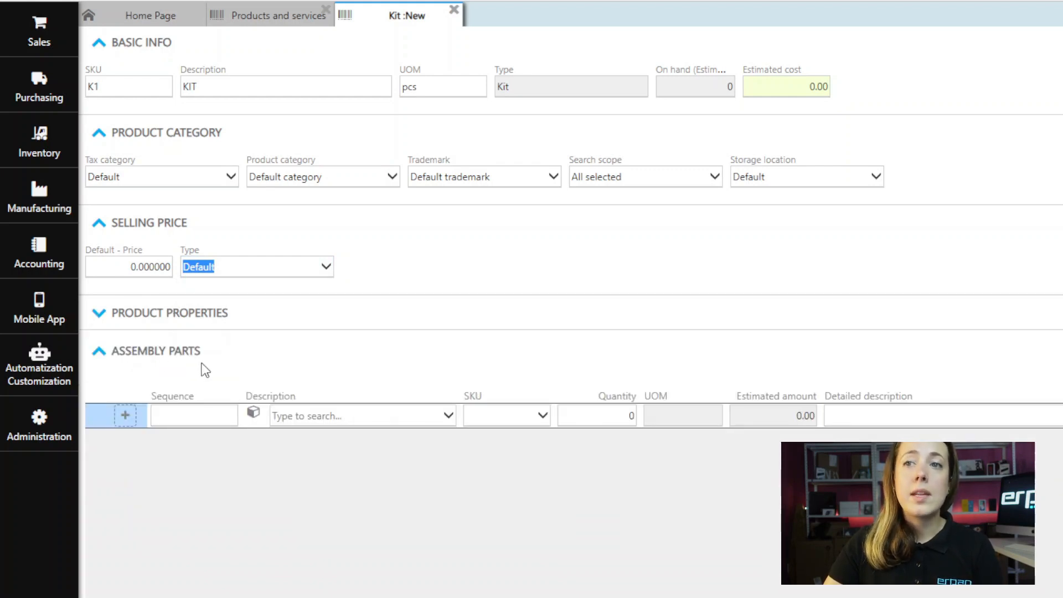
Add the products Bottle and Candle as assembly parts of the kit.
click(342, 416)
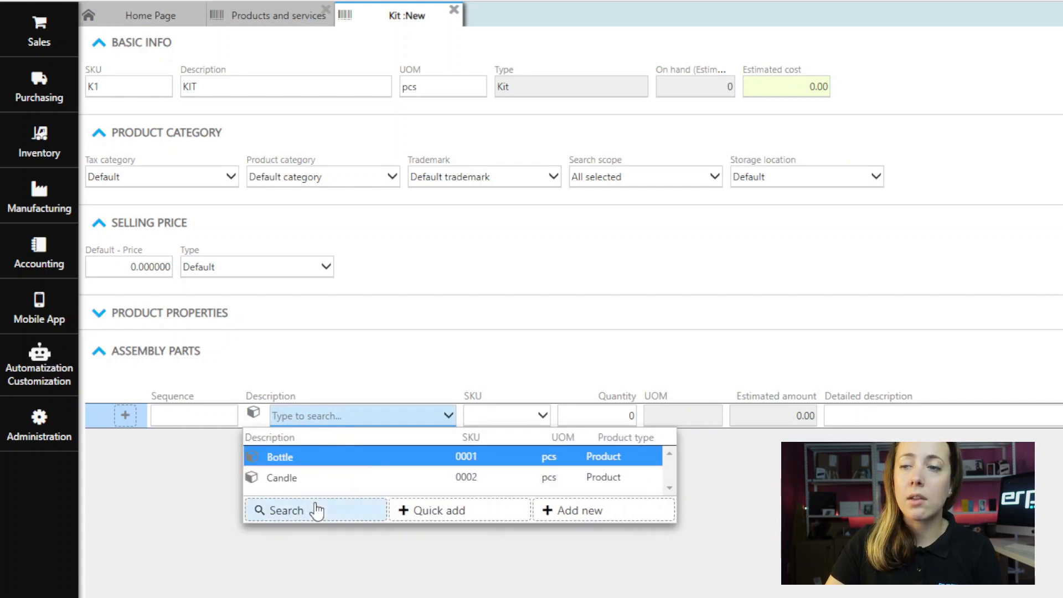
click(320, 461)
click(332, 445)
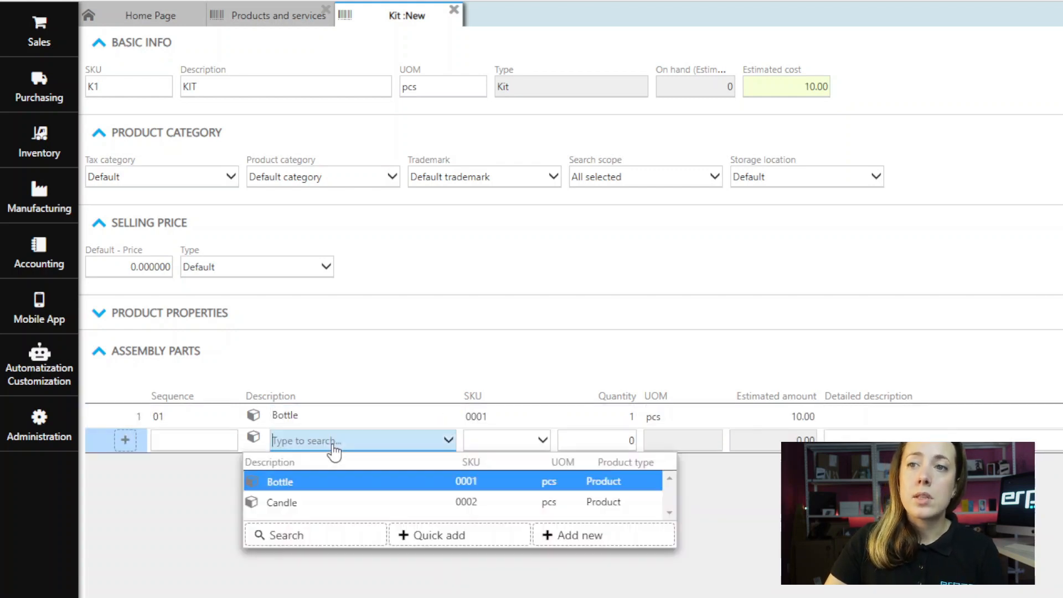
click(329, 506)
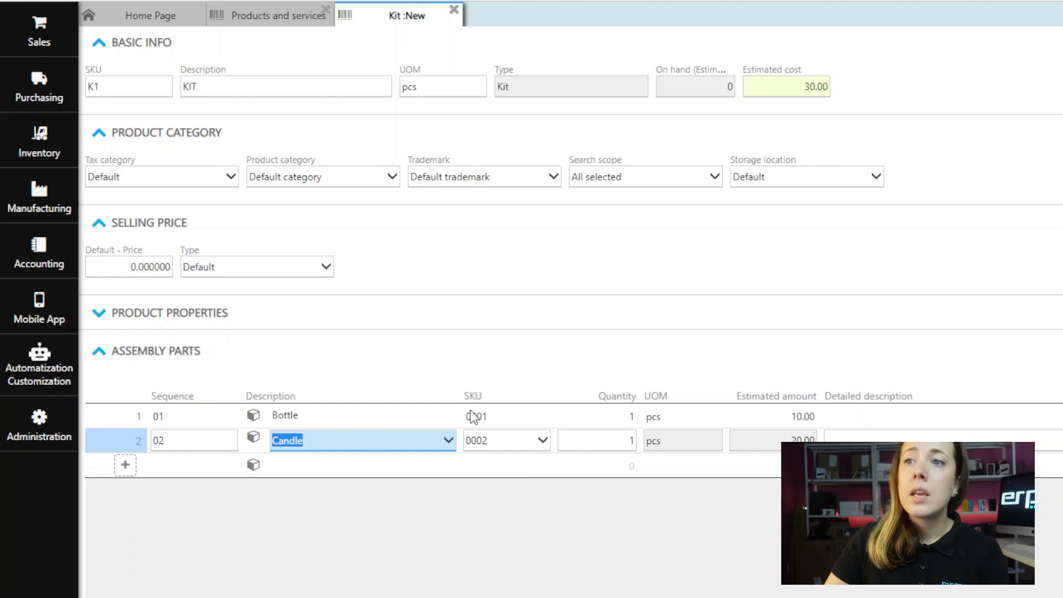
Set the assembly part quantities to 2 for Bottle and 3 for Candle.
click(617, 417)
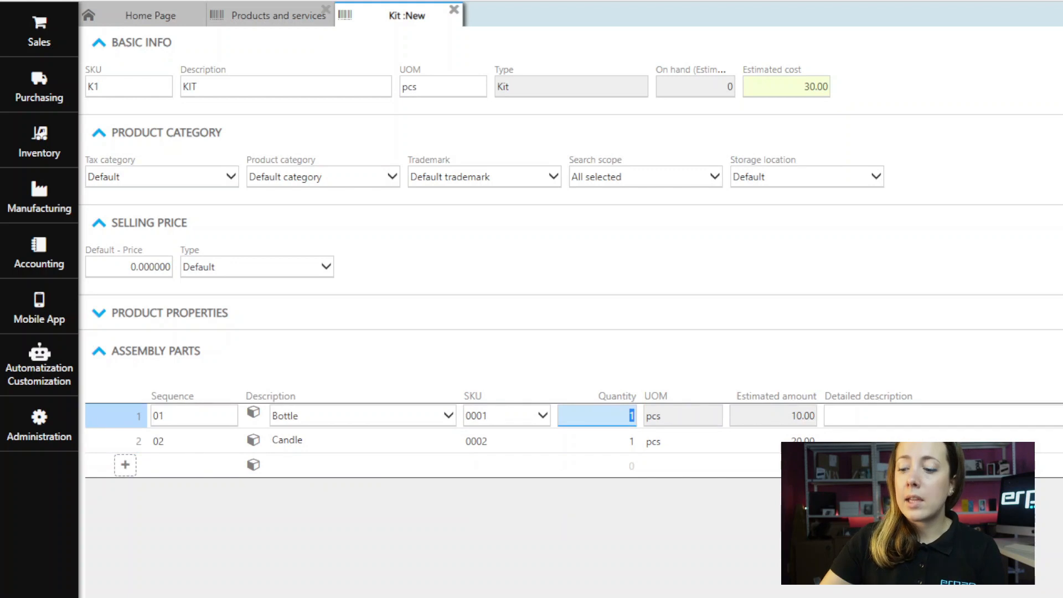
text(2)
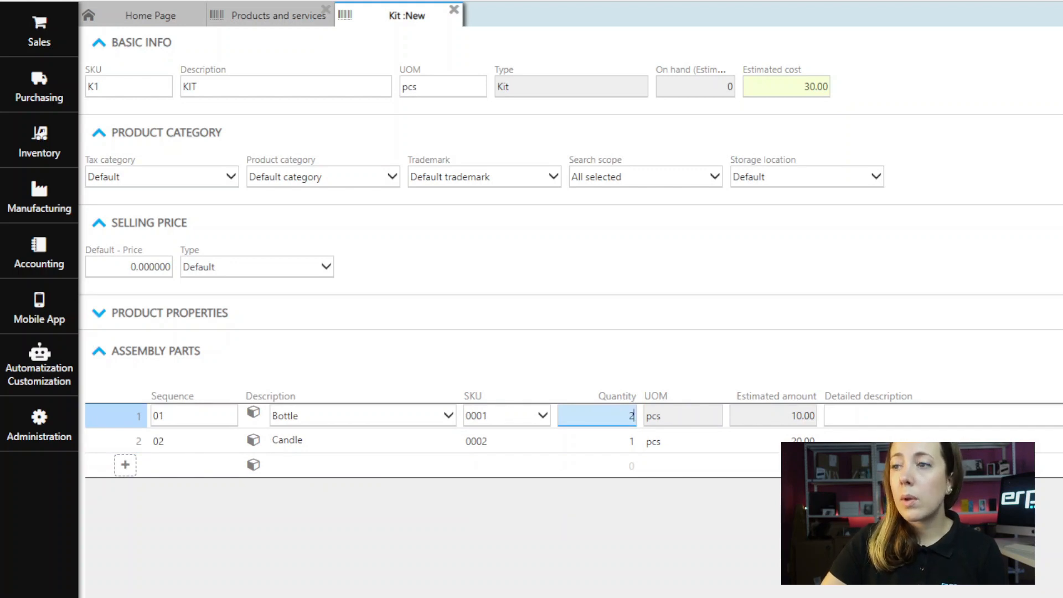
click(626, 442)
text(3)
key(Tab)
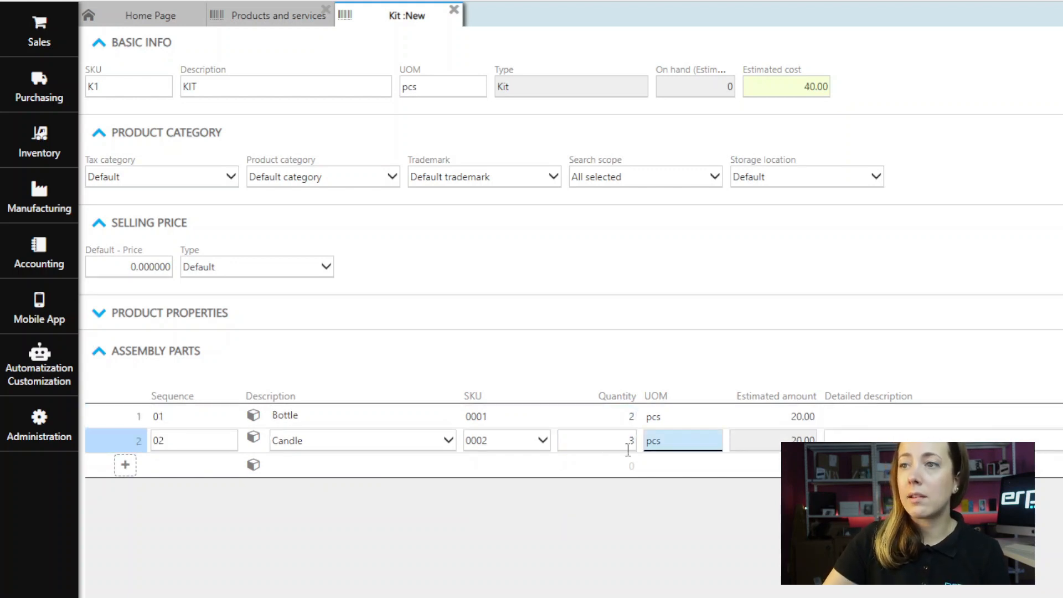
Check the parts' estimated amounts and widen the kit's On hand (Estimated) field to fit its full label.
click(777, 417)
click(776, 440)
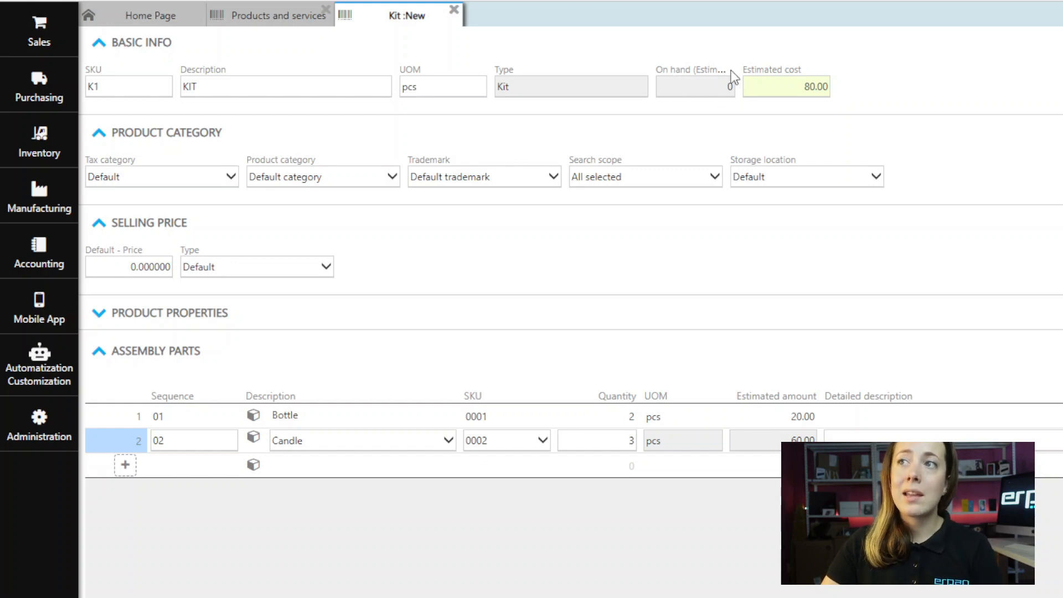
drag(728, 74, 836, 88)
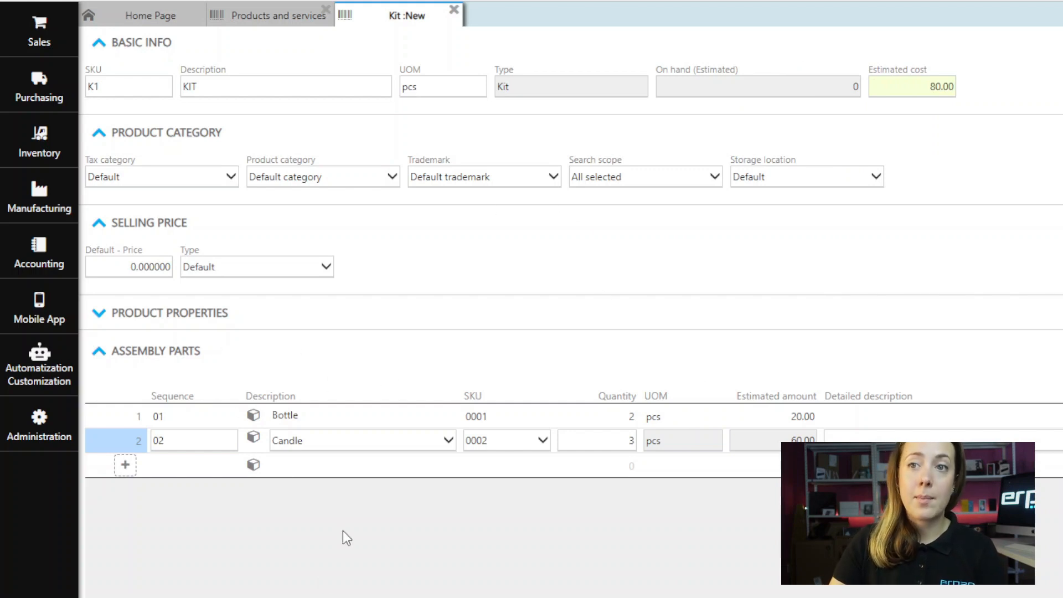
Review the kit's item images, barcode / second UOM, custom fields, attachments and item description sections.
scroll(498, 524, down, 2)
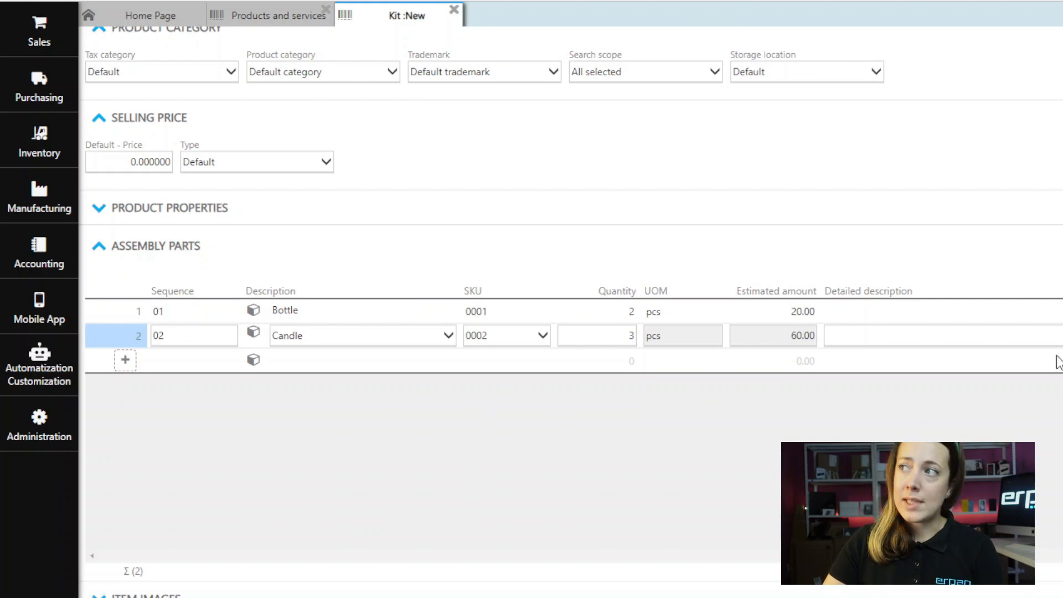
scroll(437, 518, down, 2)
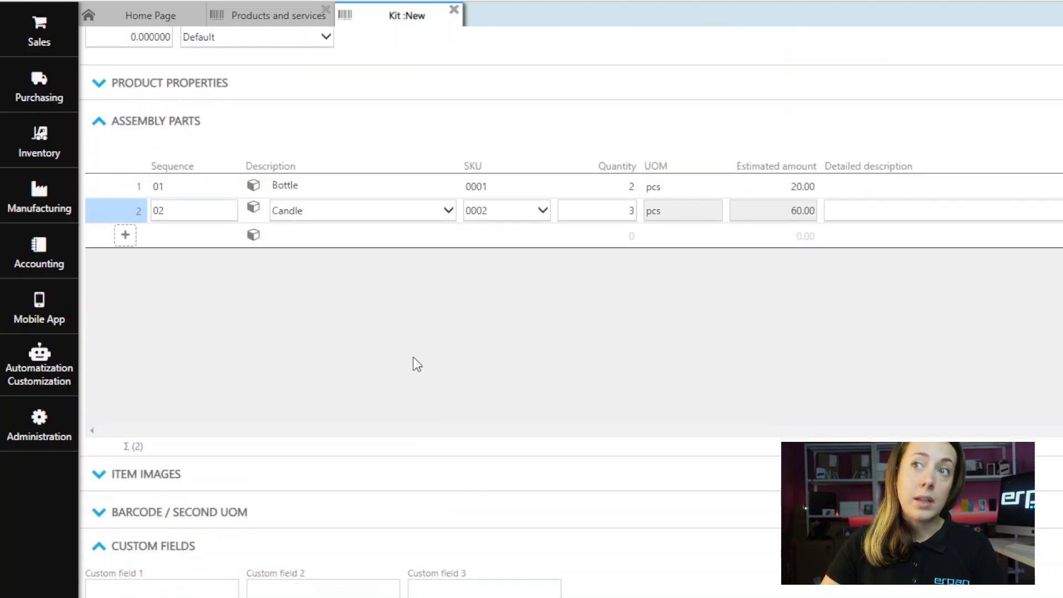
click(144, 480)
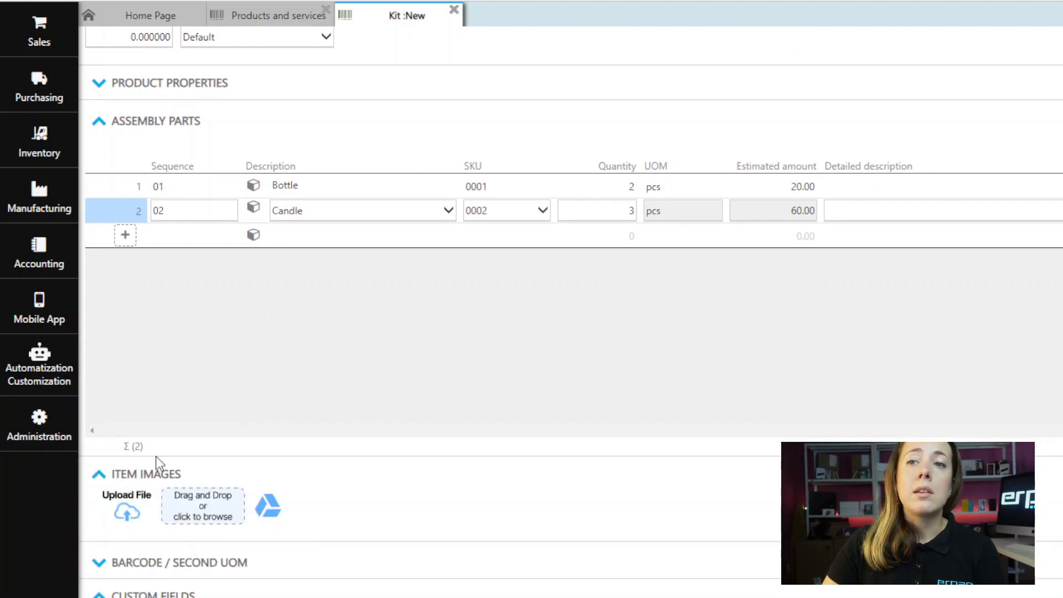
click(151, 471)
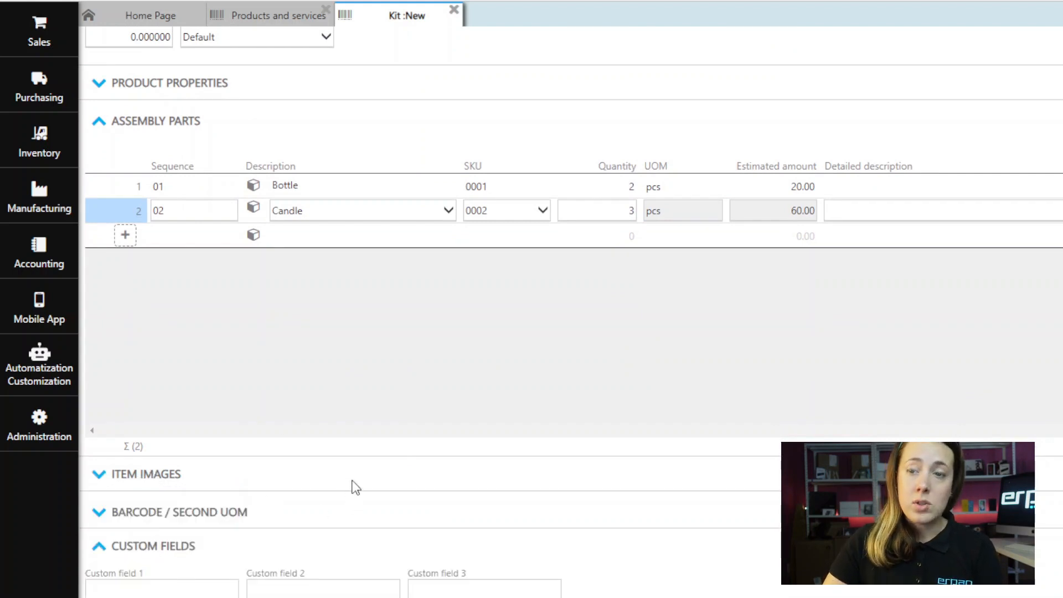
click(217, 514)
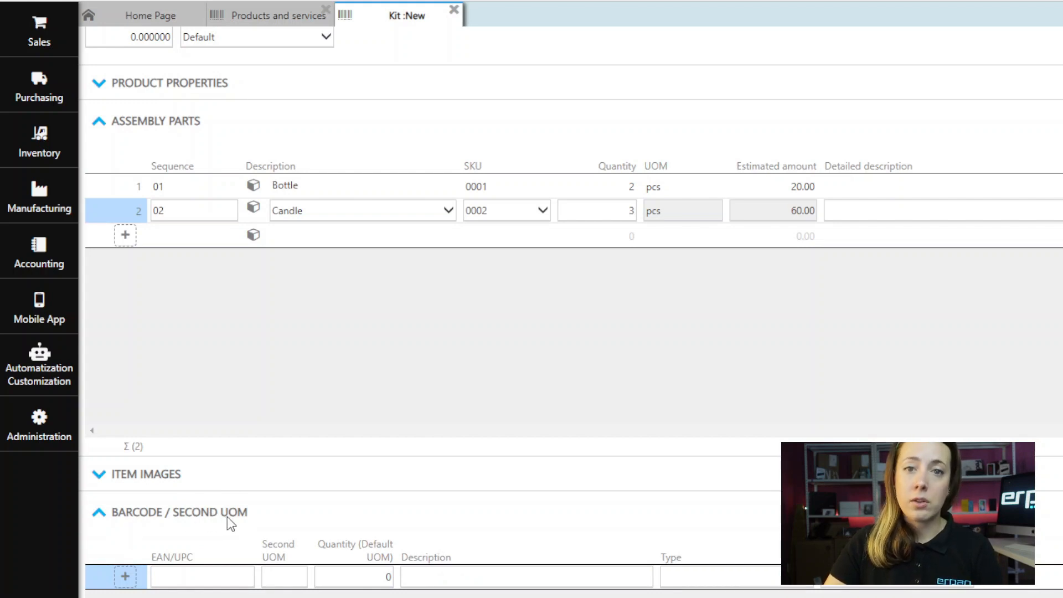
scroll(277, 518, down, 3)
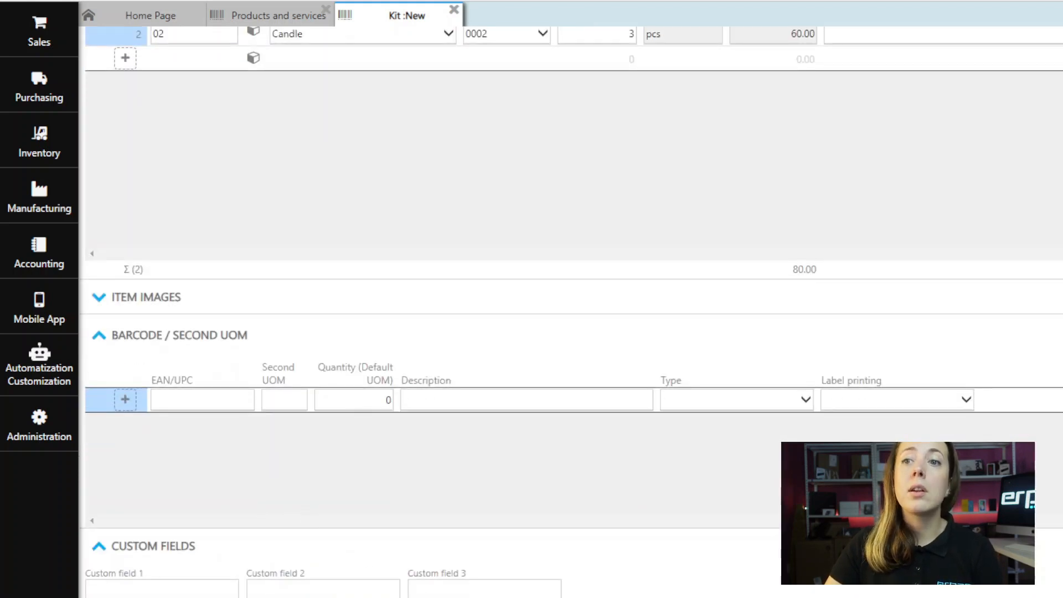
scroll(570, 310, down, 1)
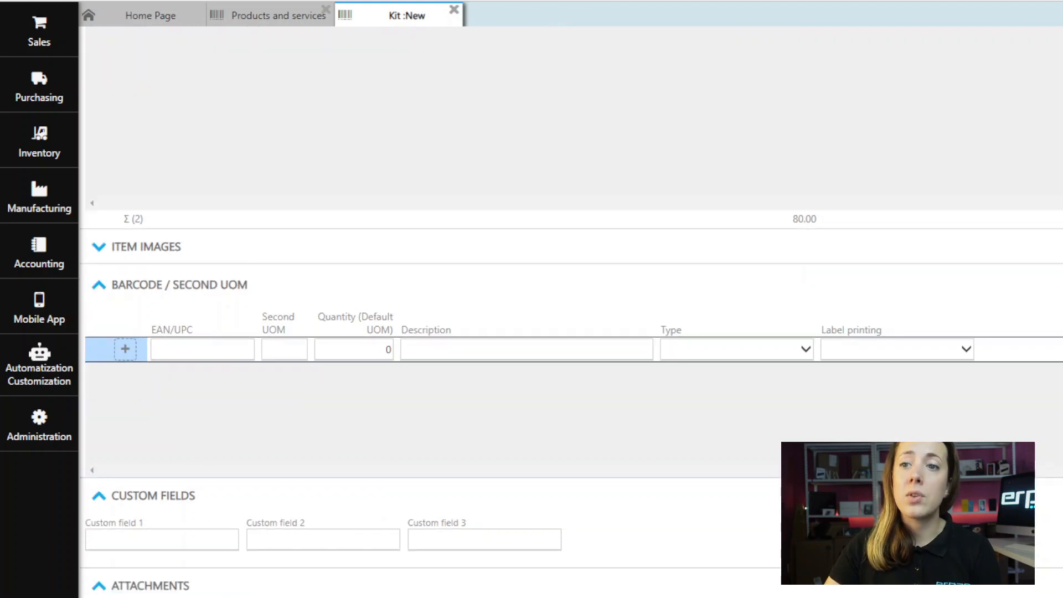
scroll(571, 310, down, 6)
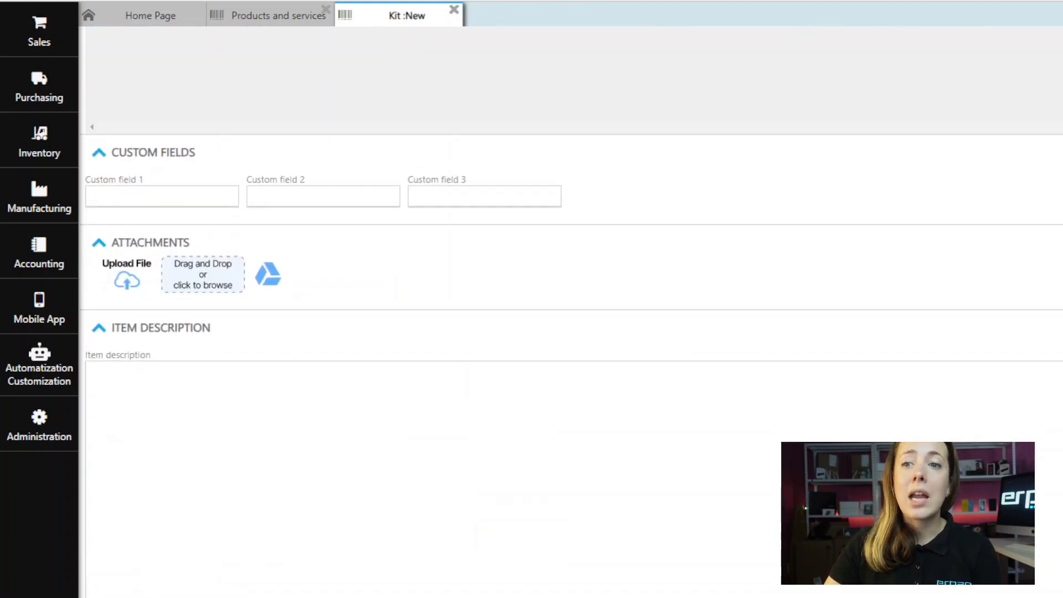
scroll(422, 593, up, 13)
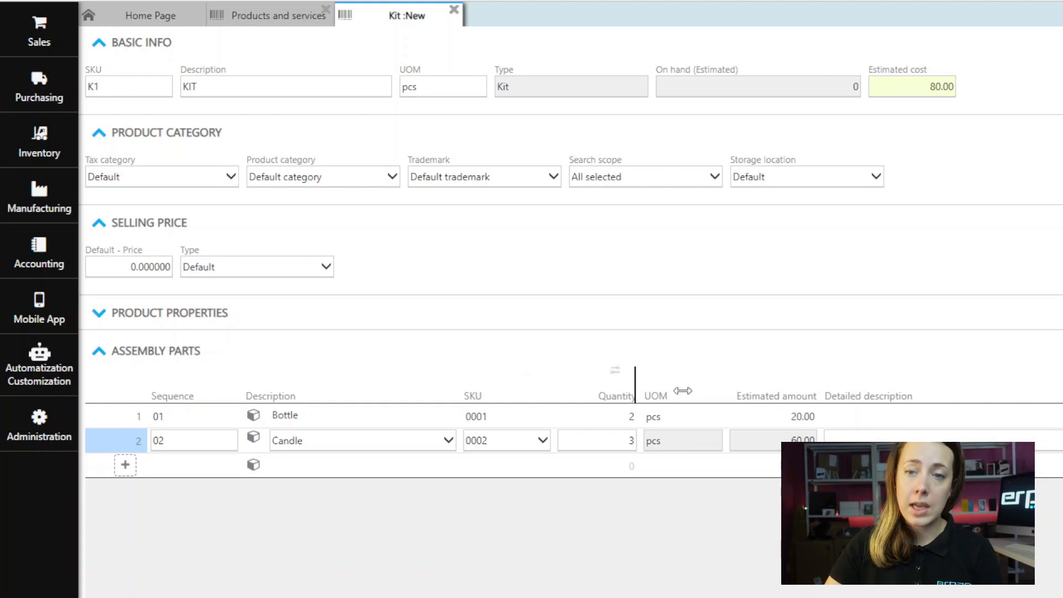
Save the new kit with its assembly parts.
key(ctrl+s)
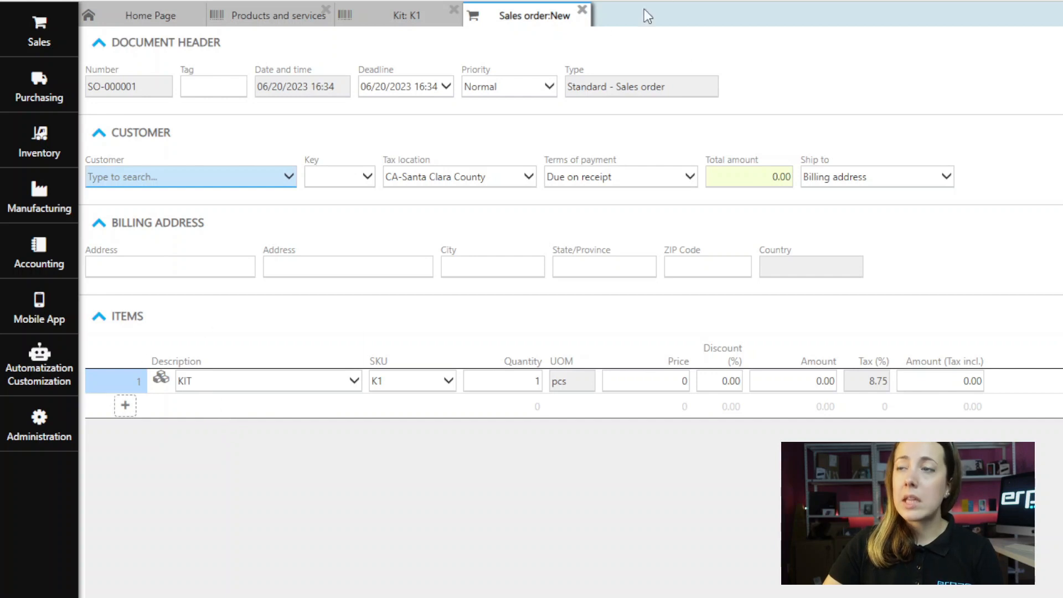
Close the new sales order for the kit and discard its changes.
click(584, 13)
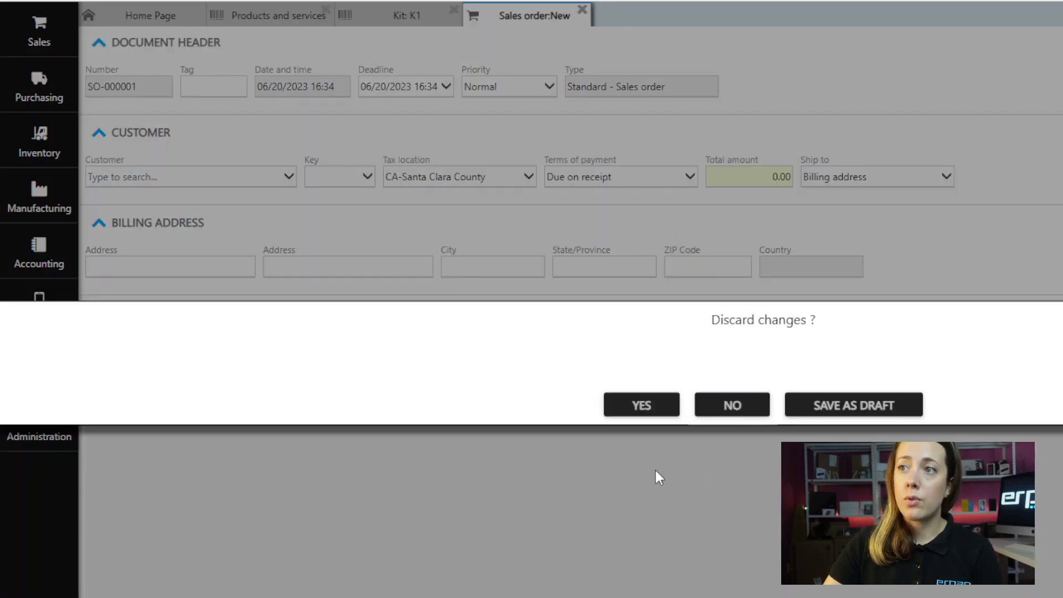
click(634, 409)
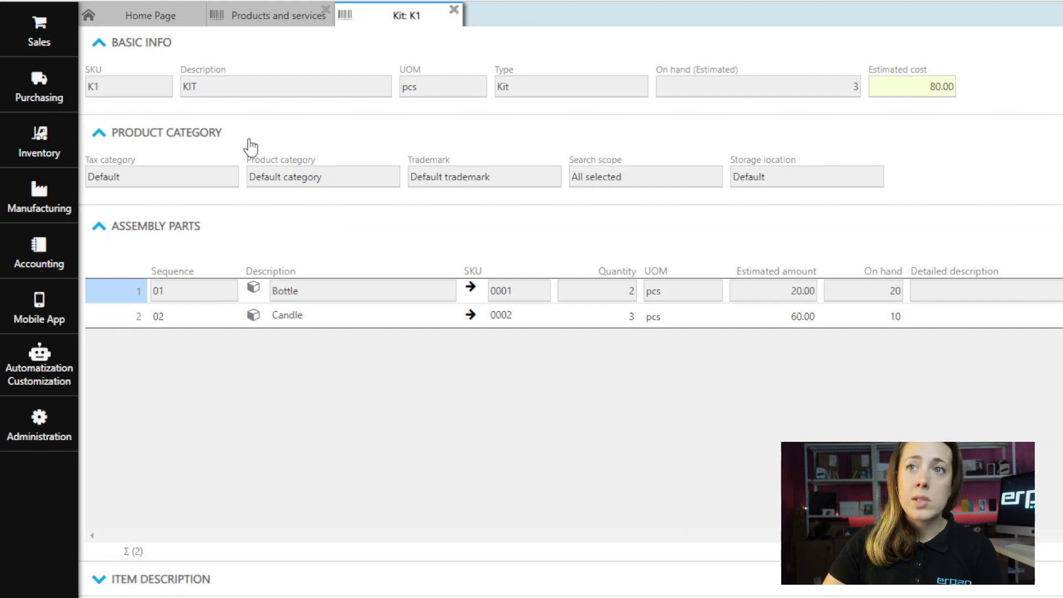
Create a new sales order and add the KIT product (SKU K1) as its first item.
click(37, 30)
click(167, 65)
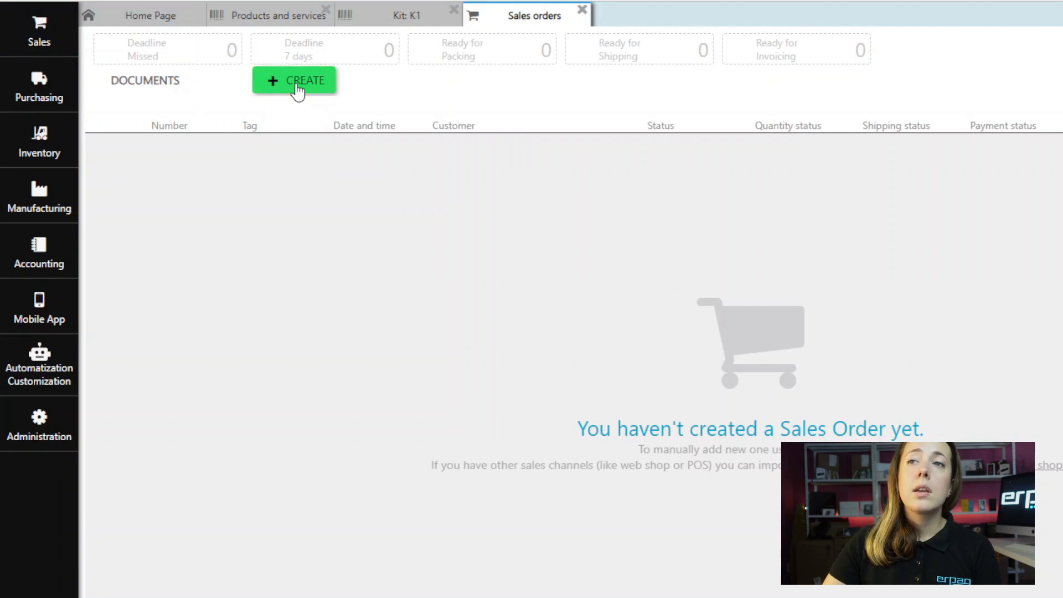
click(297, 83)
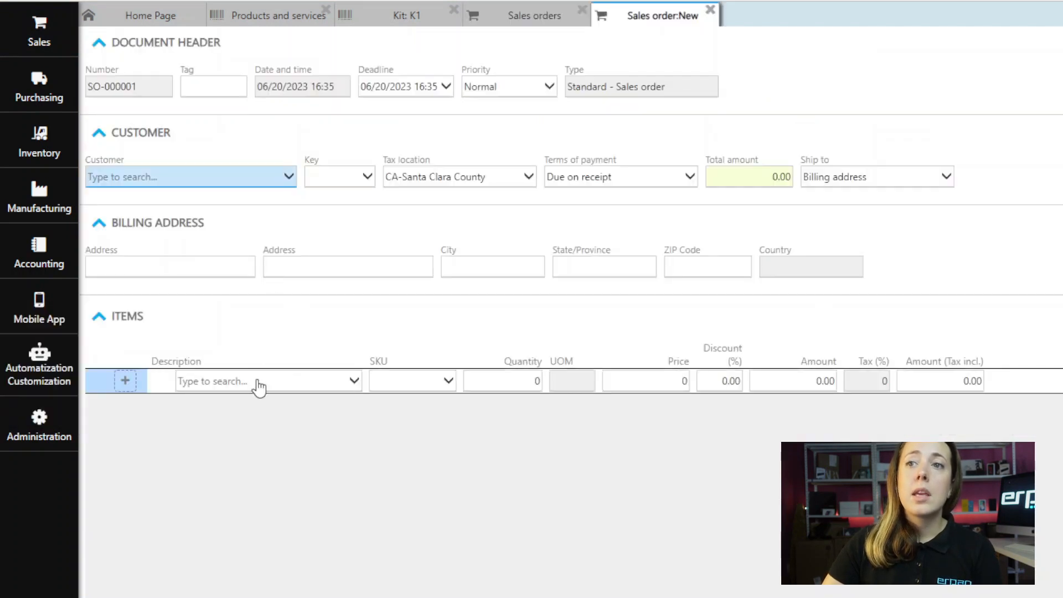
click(258, 385)
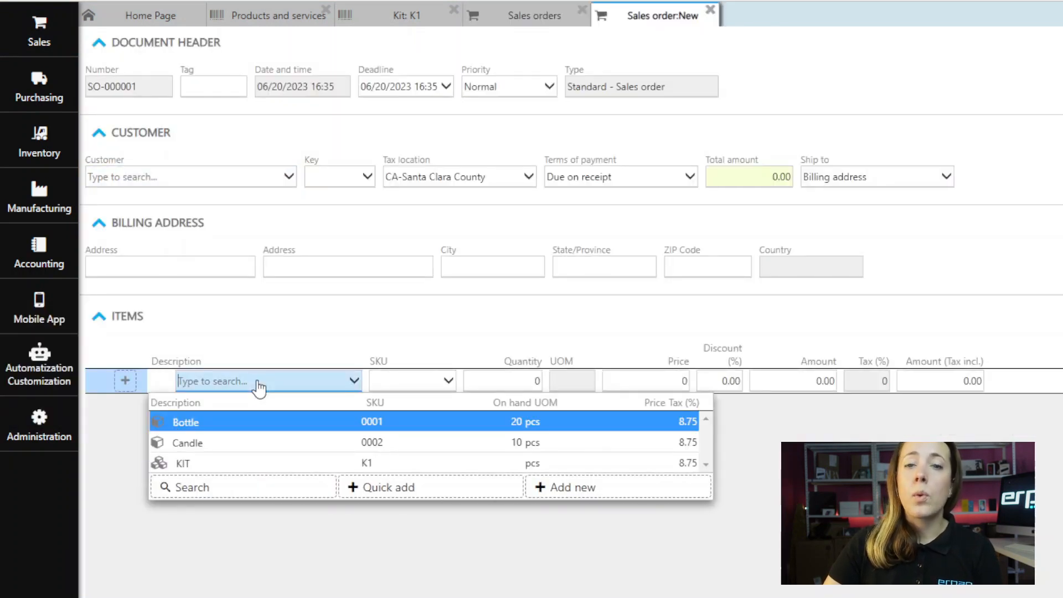
click(215, 462)
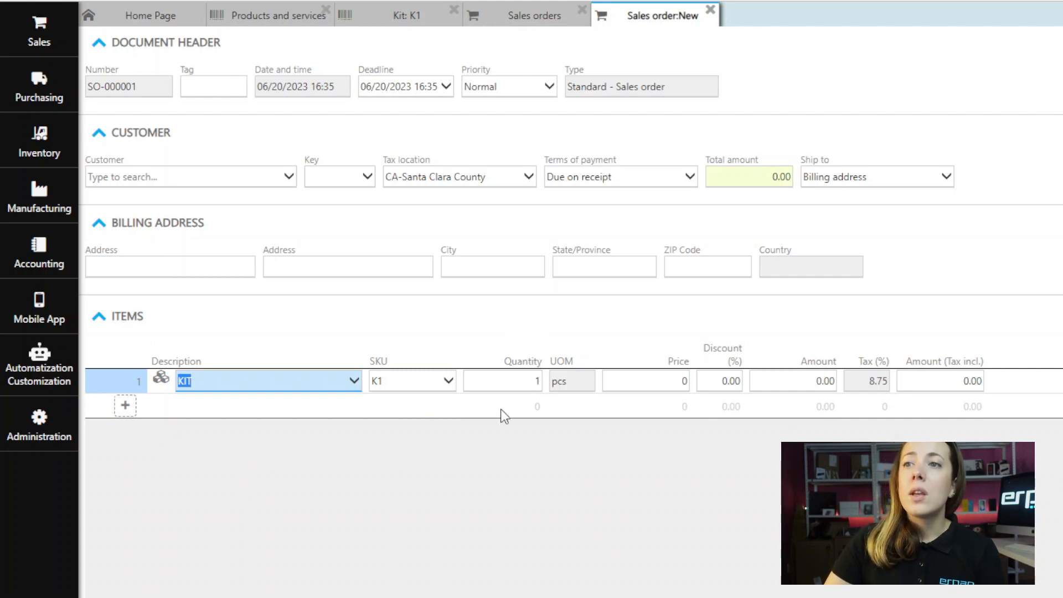
Set the KIT item's quantity to 2 and its price to 500.
click(502, 381)
text(2)
key(Tab)
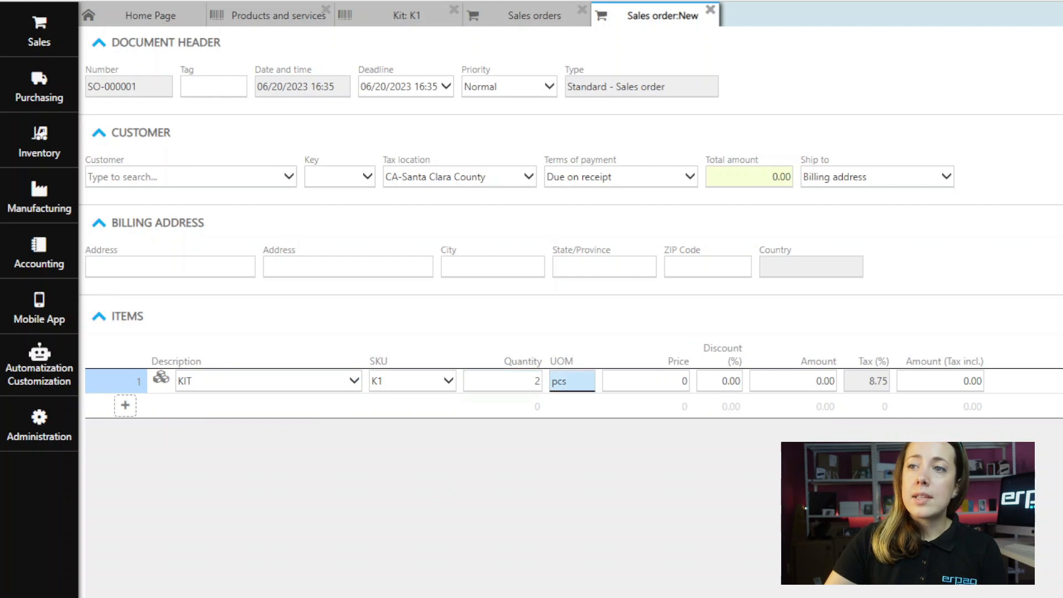
click(666, 387)
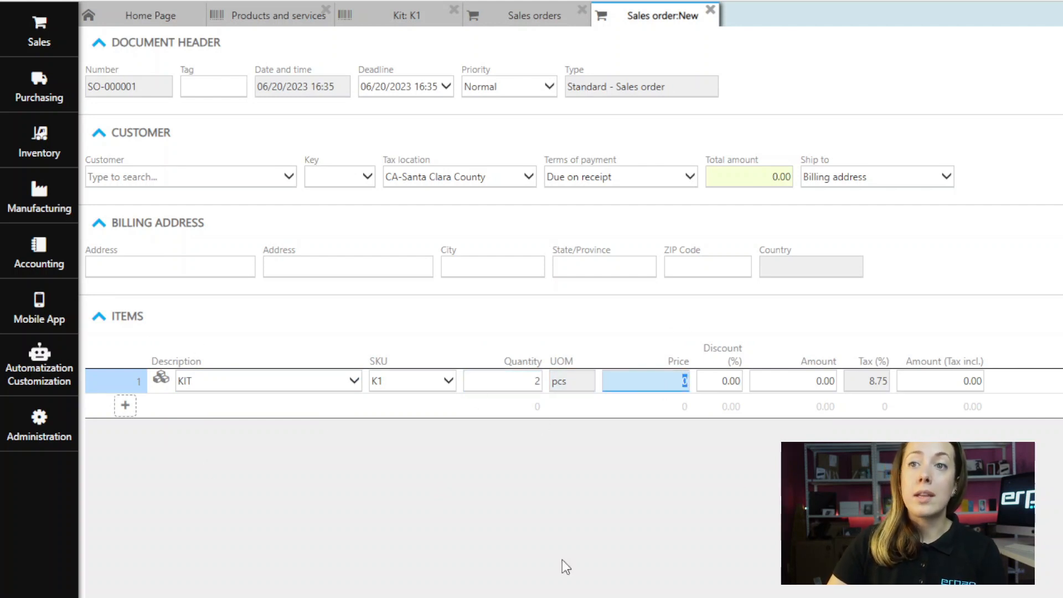
text(500)
key(Tab)
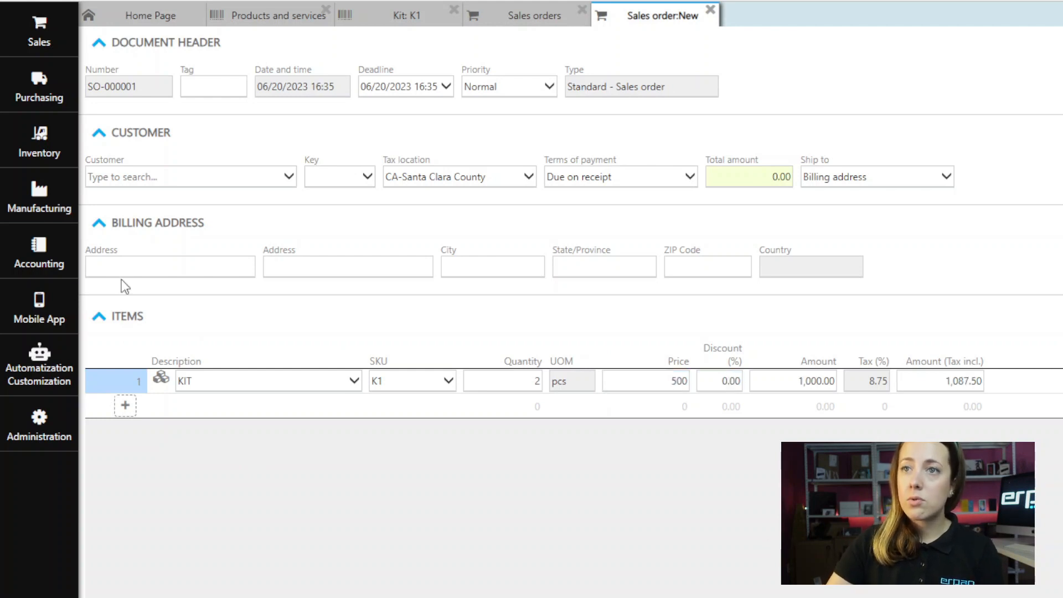
Quick-add a new customer named Customer to the sales order and save the order.
click(128, 179)
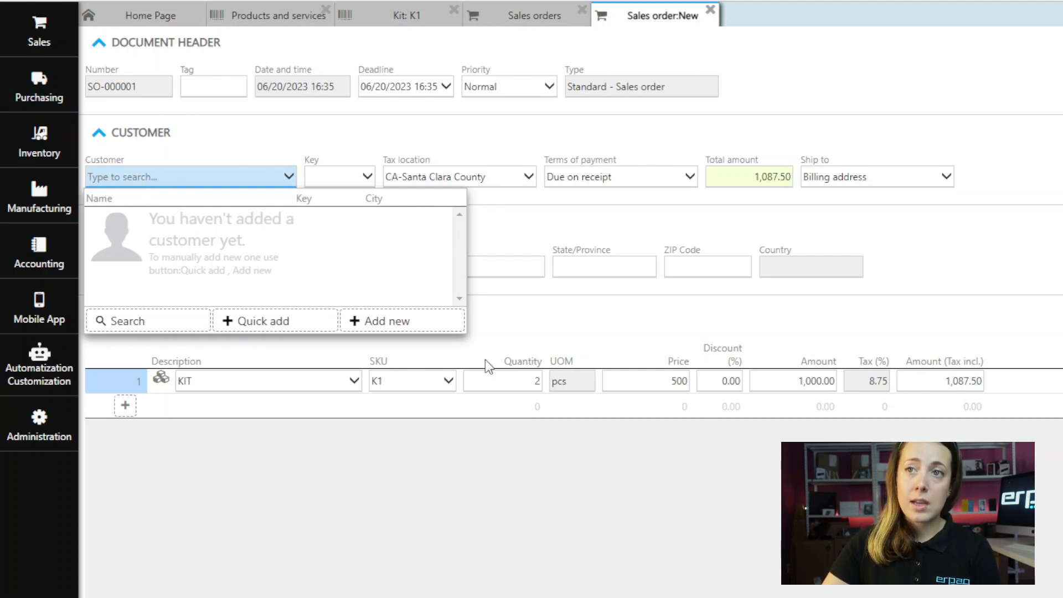
click(269, 323)
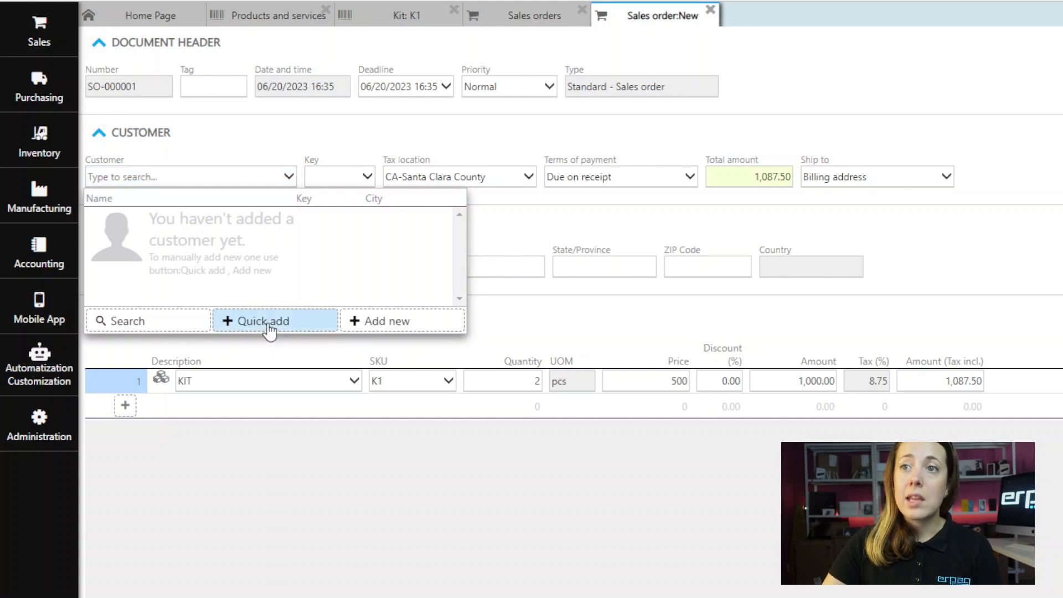
text(Customer)
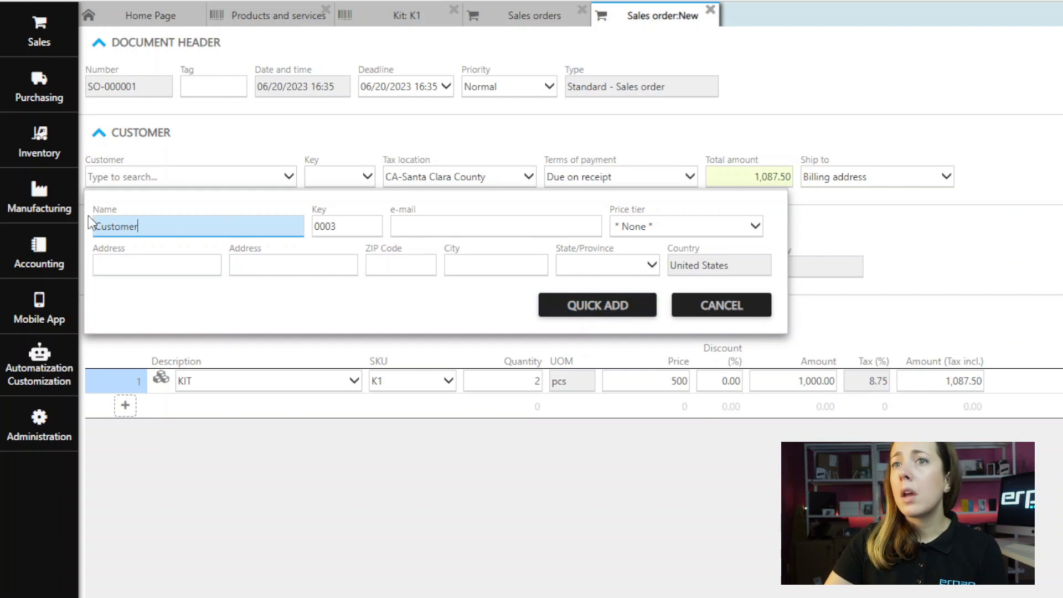
click(632, 308)
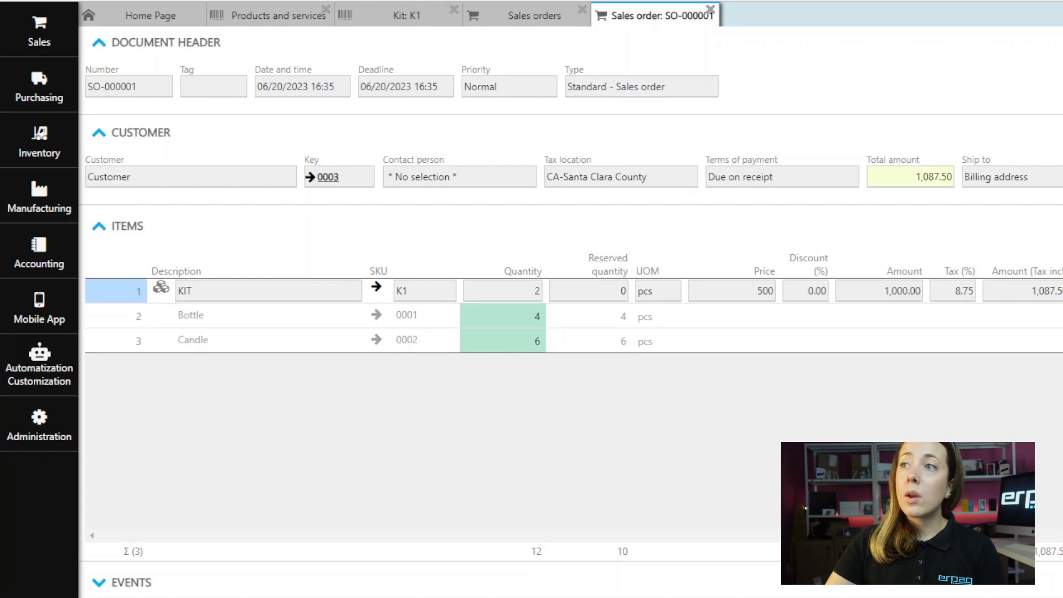
Check the Bottle and Candle part lines and their quantities under the kit in the saved sales order.
click(212, 341)
click(215, 320)
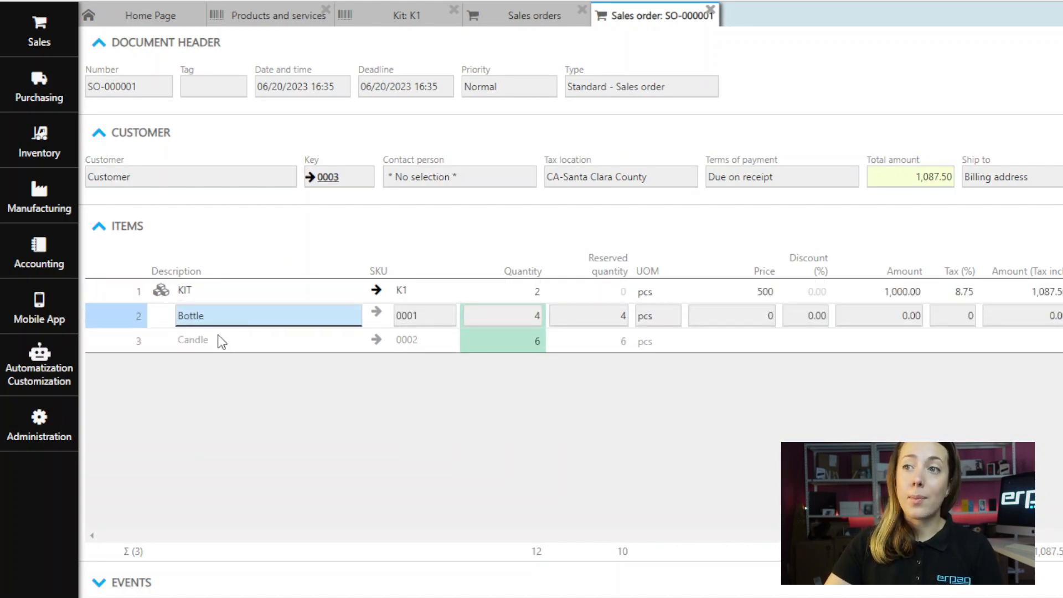
click(537, 341)
click(536, 323)
click(539, 339)
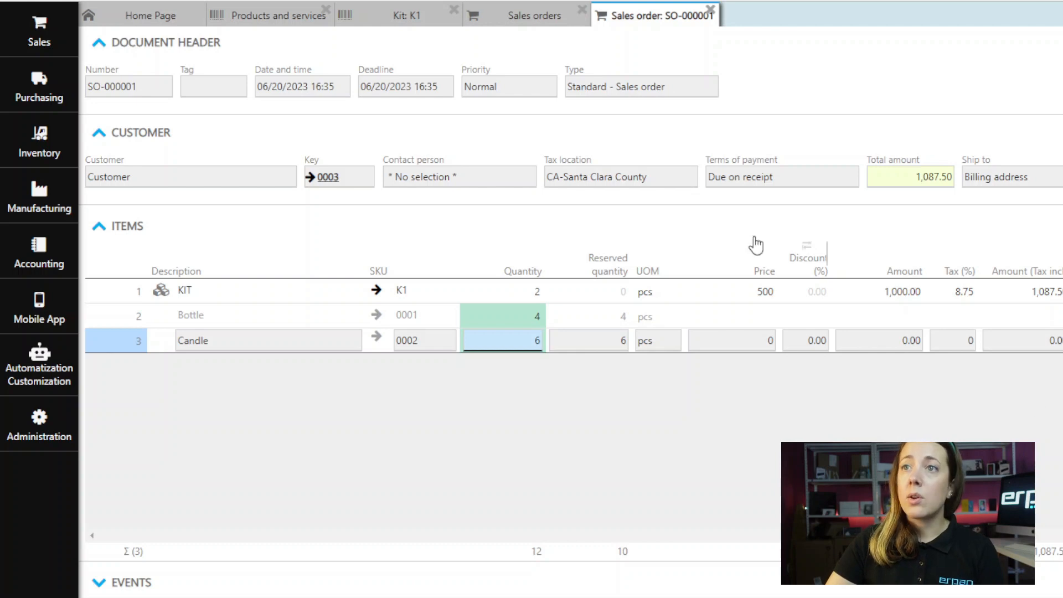
Check the parts' reserved and committed quantities in the products list, and open kit K1 to review its estimated on-hand amount.
click(252, 23)
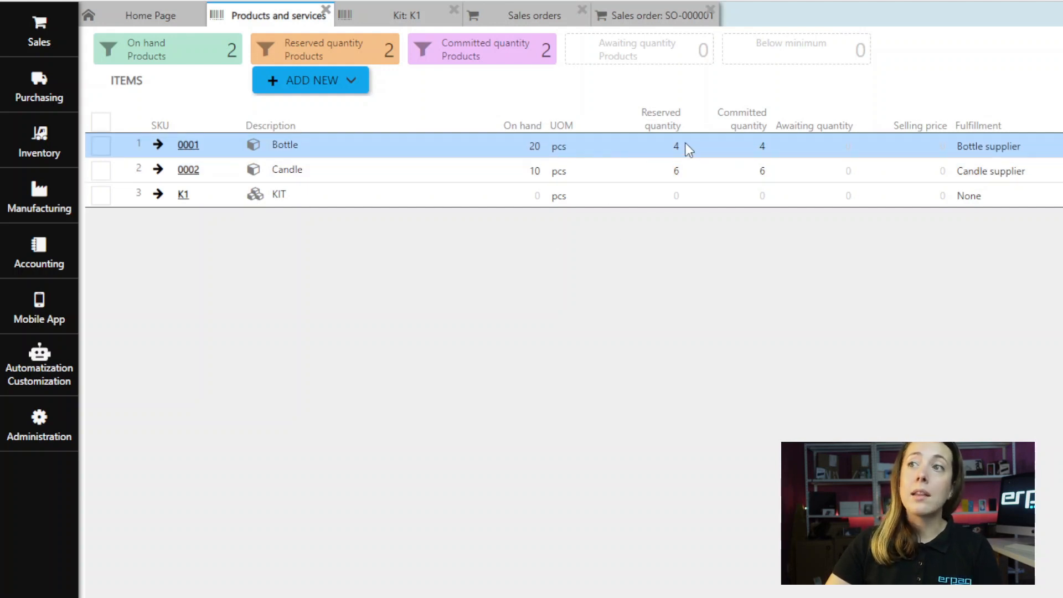
click(258, 197)
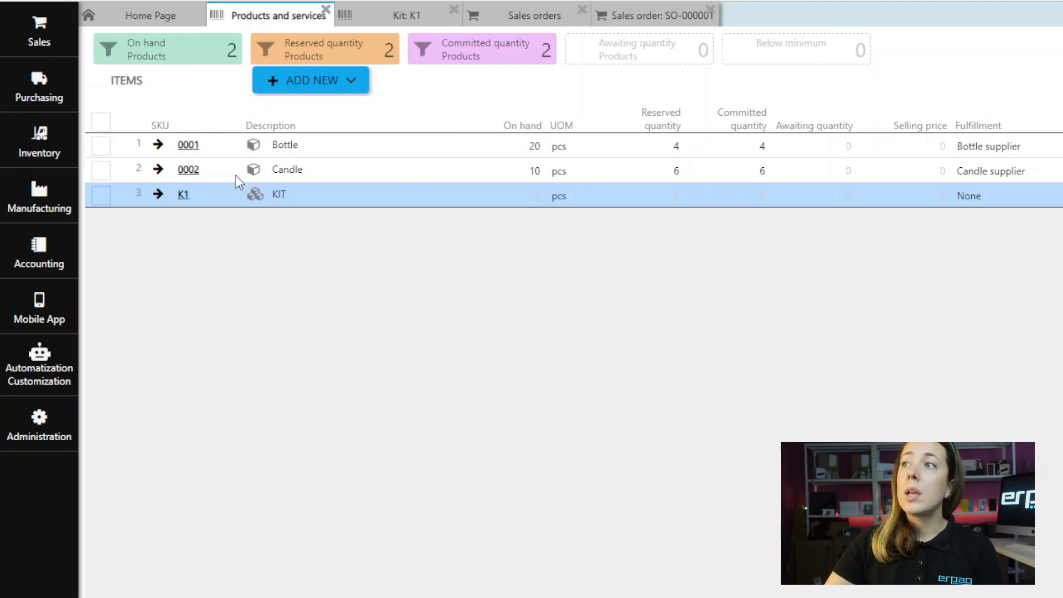
click(183, 195)
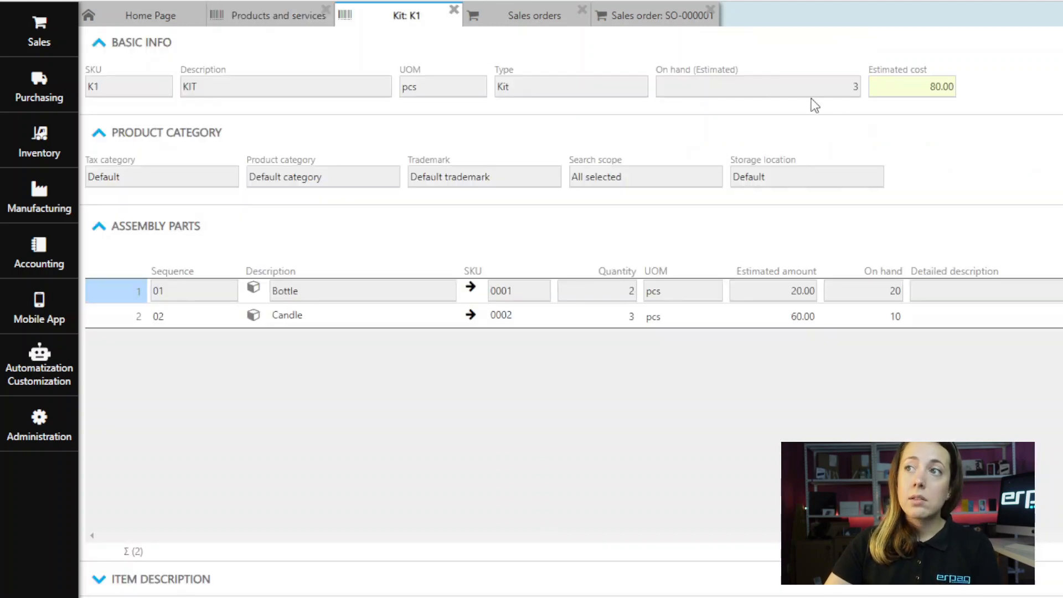